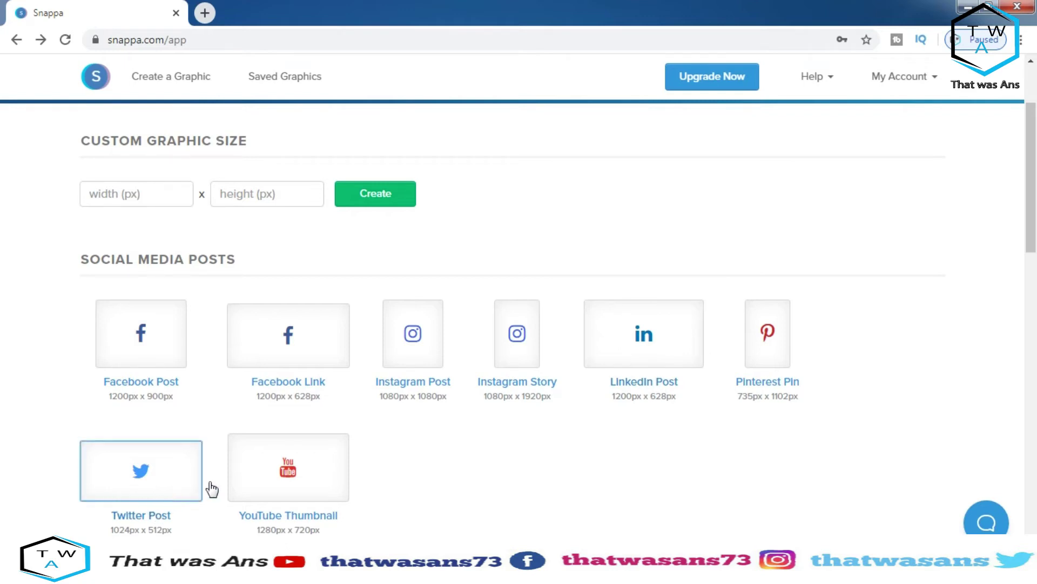
Create a blank YouTube Thumbnail graphic (1280px x 720px) from scratch instead of starting from a template
left_click(282, 474)
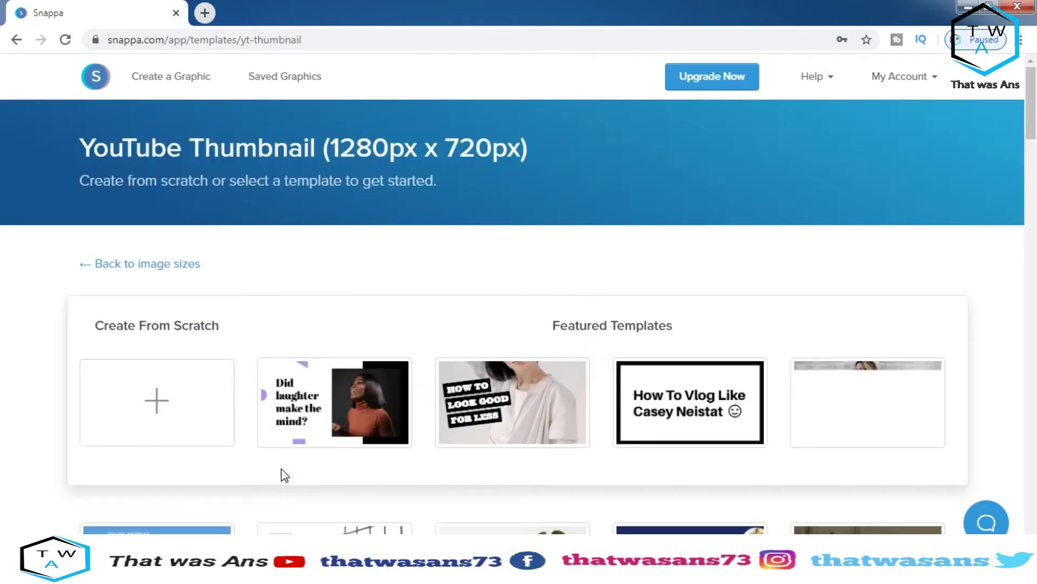
scroll(1033, 156, "down", 6)
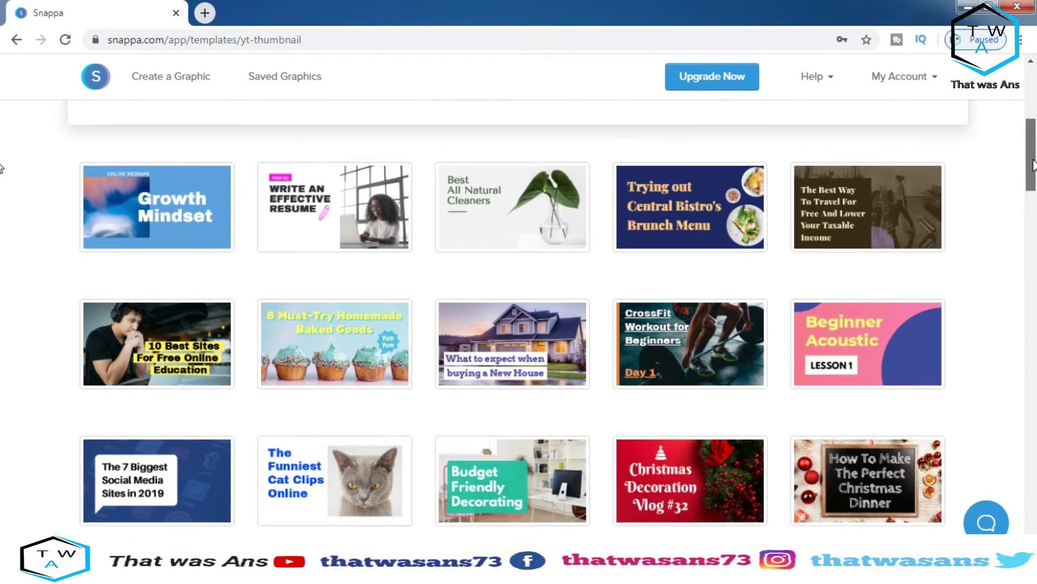
left_click_drag(1033, 165, 1033, 123)
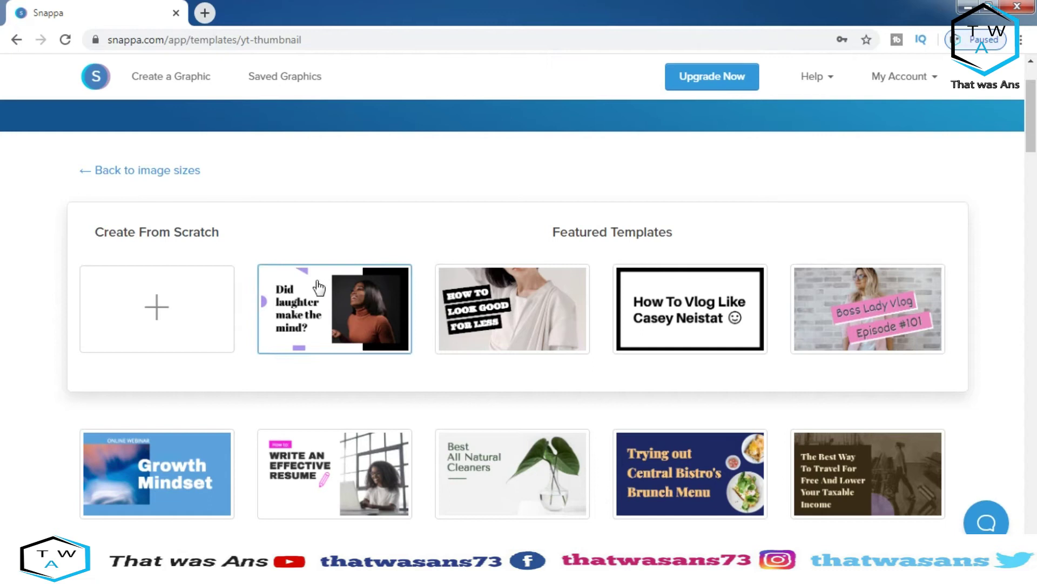
left_click(172, 320)
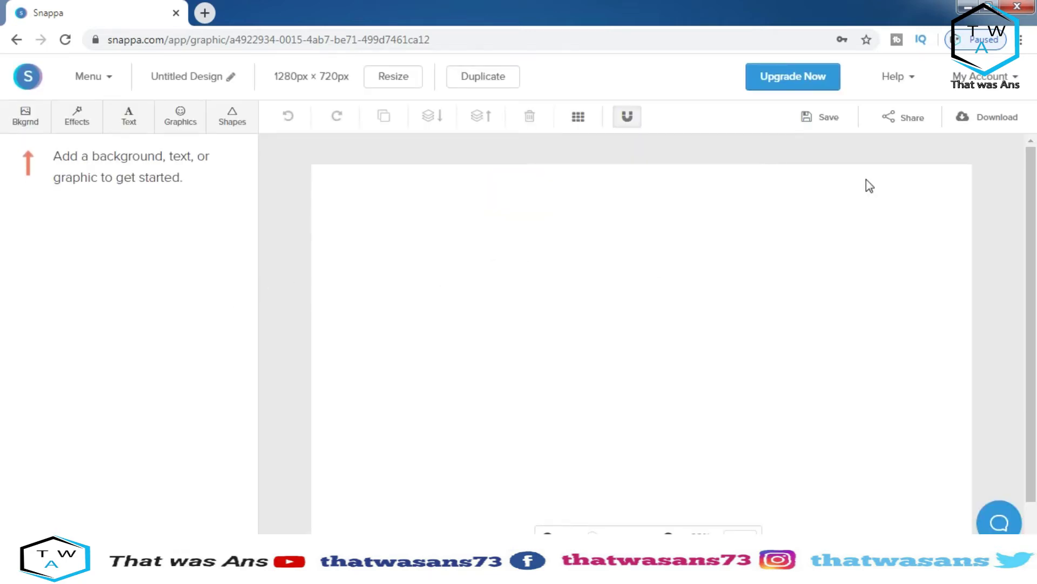
scroll(1034, 216, "down", 1)
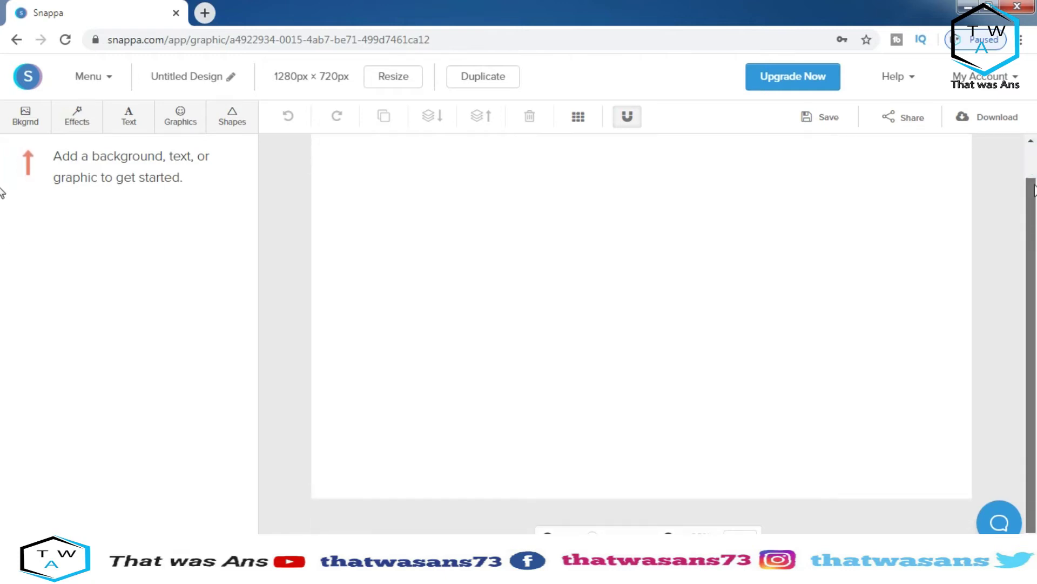
scroll(1033, 216, "up", 1)
left_click(687, 287)
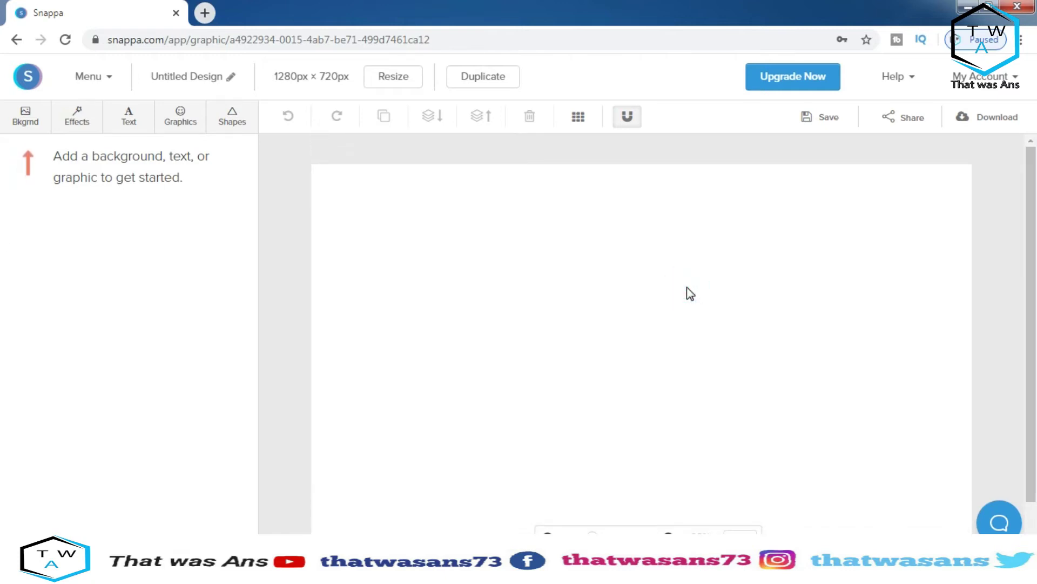
left_click(34, 125)
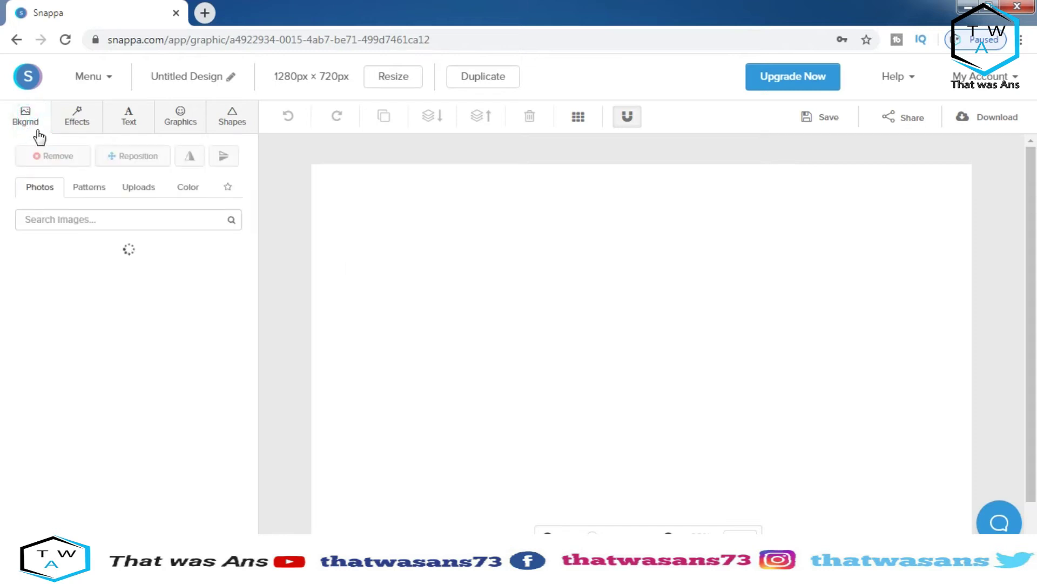
left_click(33, 122)
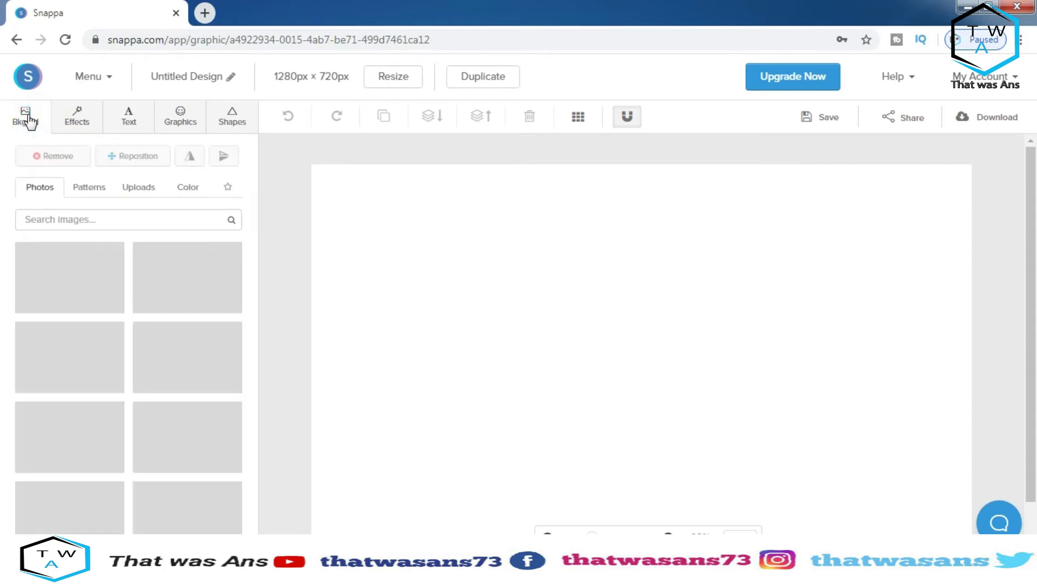
mouse_move(254, 195)
left_mouse_down()
mouse_move(257, 248)
mouse_move(260, 193)
left_mouse_up()
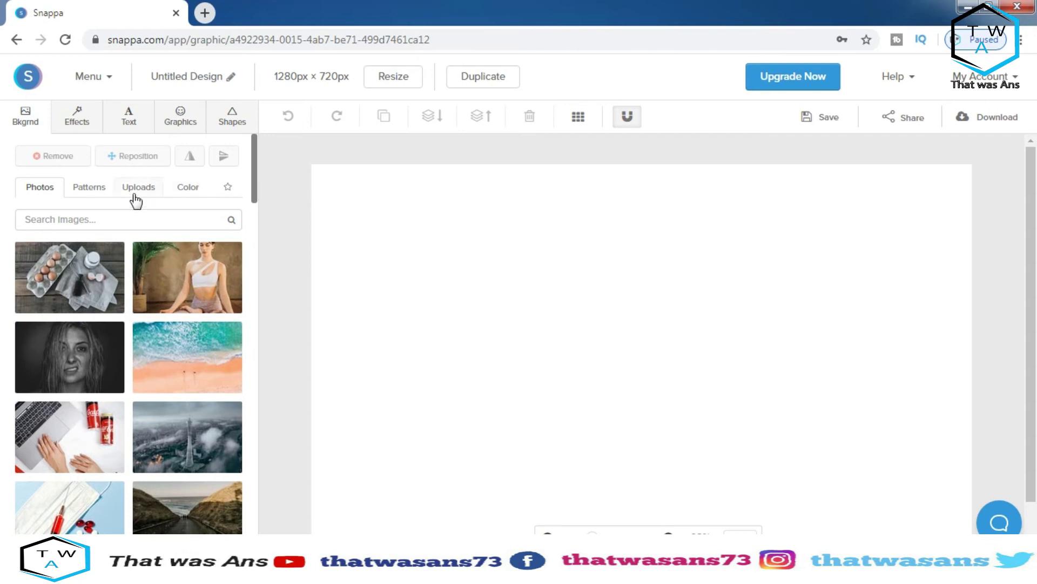
left_click(106, 189)
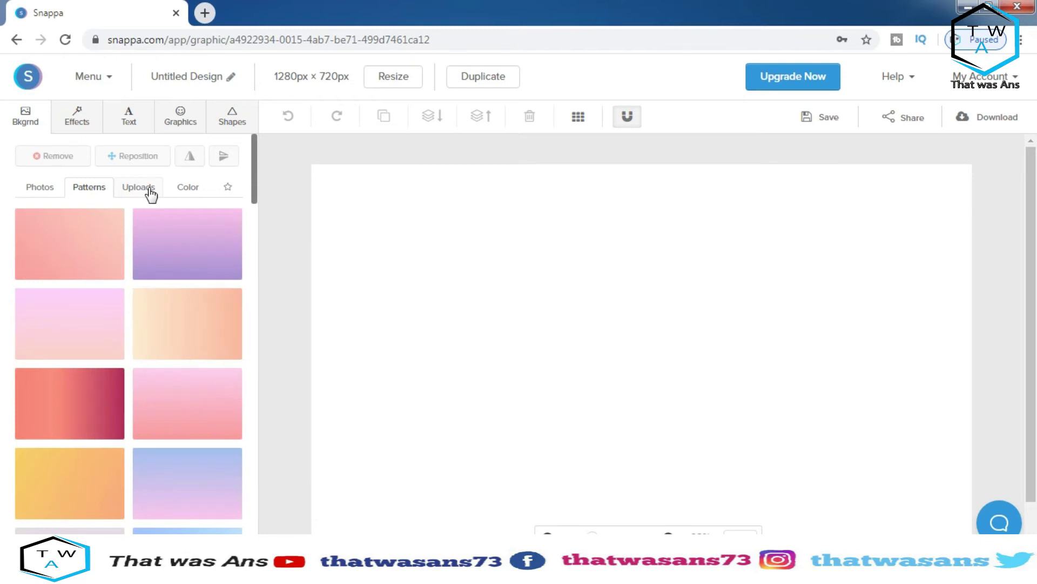
left_click(151, 193)
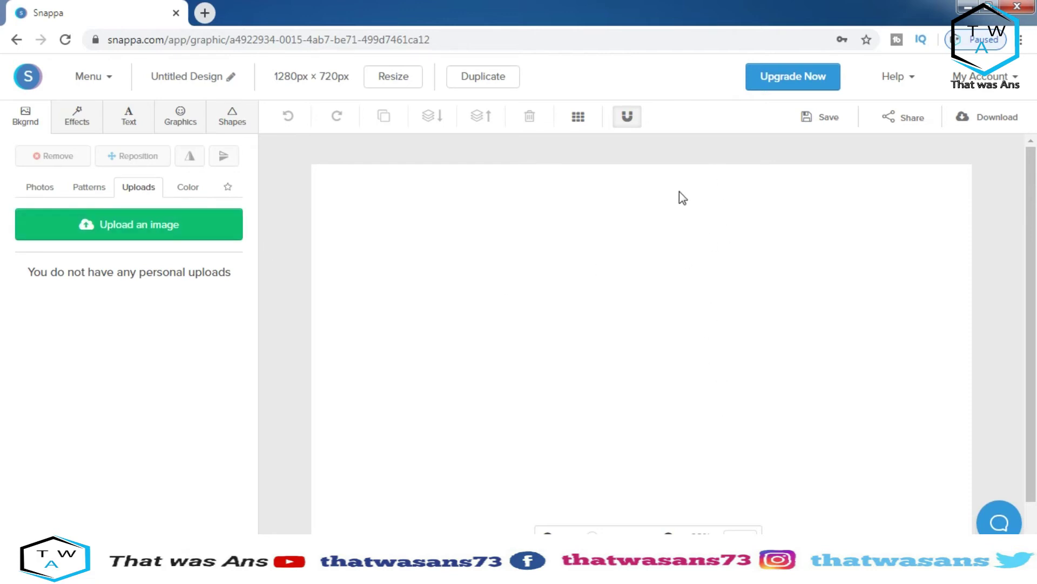
left_click(167, 233)
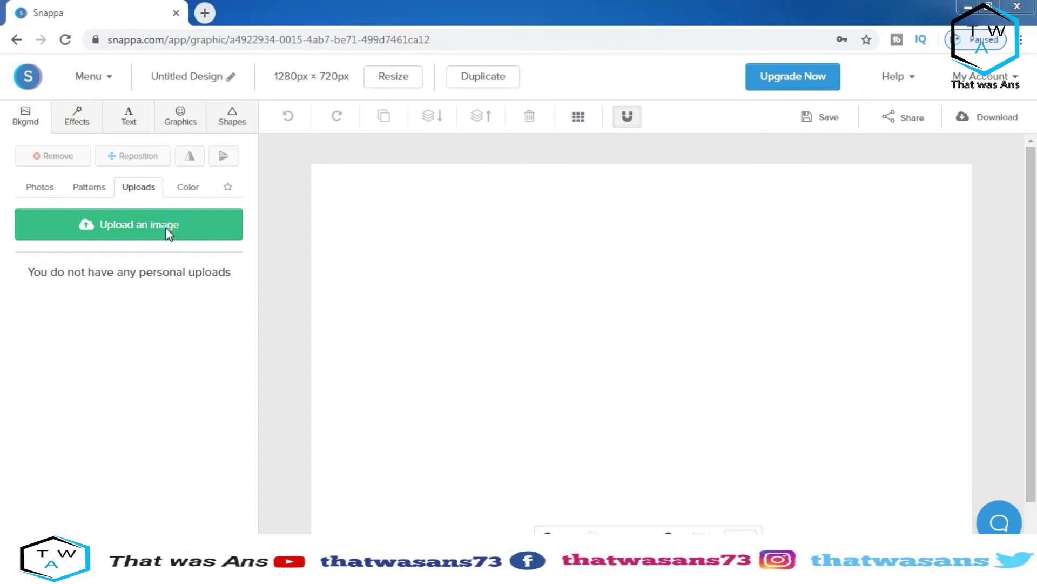
left_click_drag(356, 261, 352, 398)
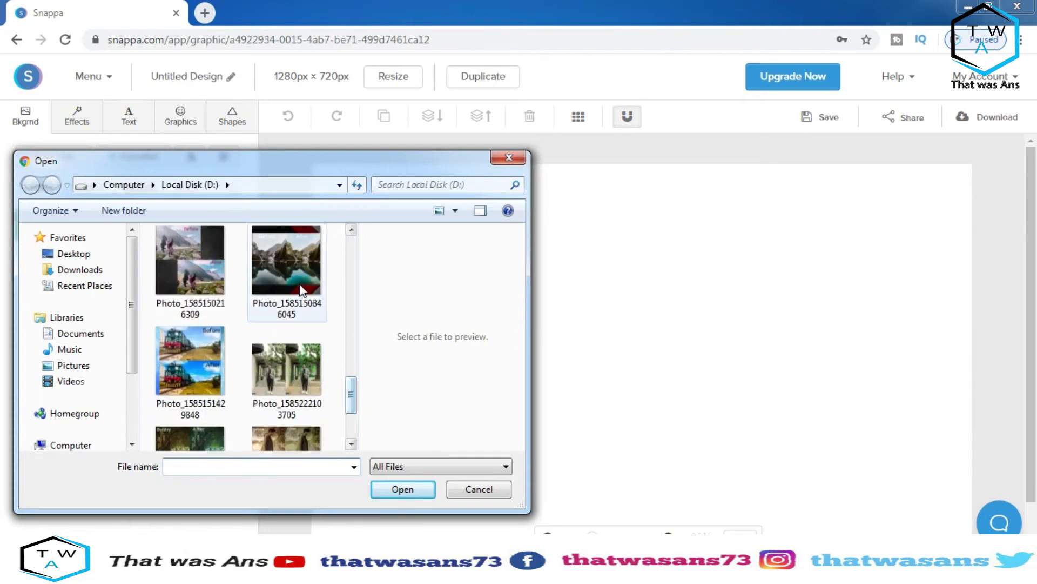
left_click(288, 259)
left_click(382, 488)
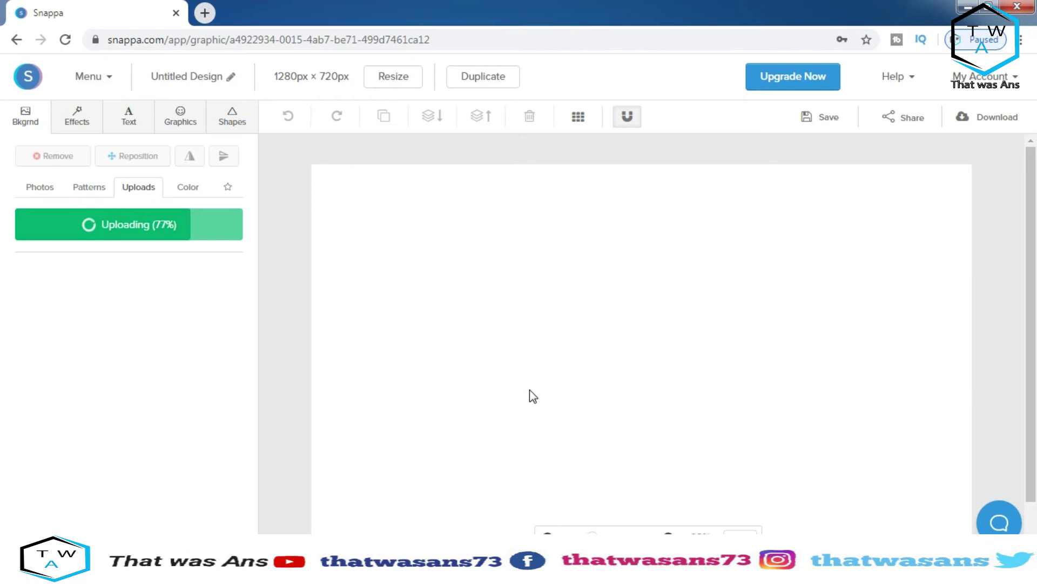
Set the uploaded mountain lake photo as the thumbnail's background
left_click(177, 193)
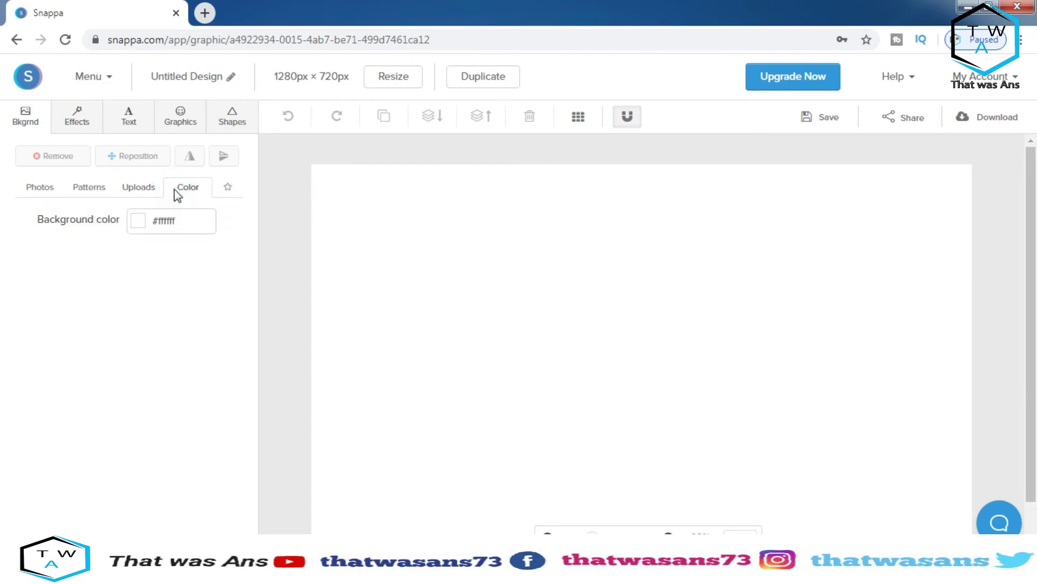
left_click(136, 190)
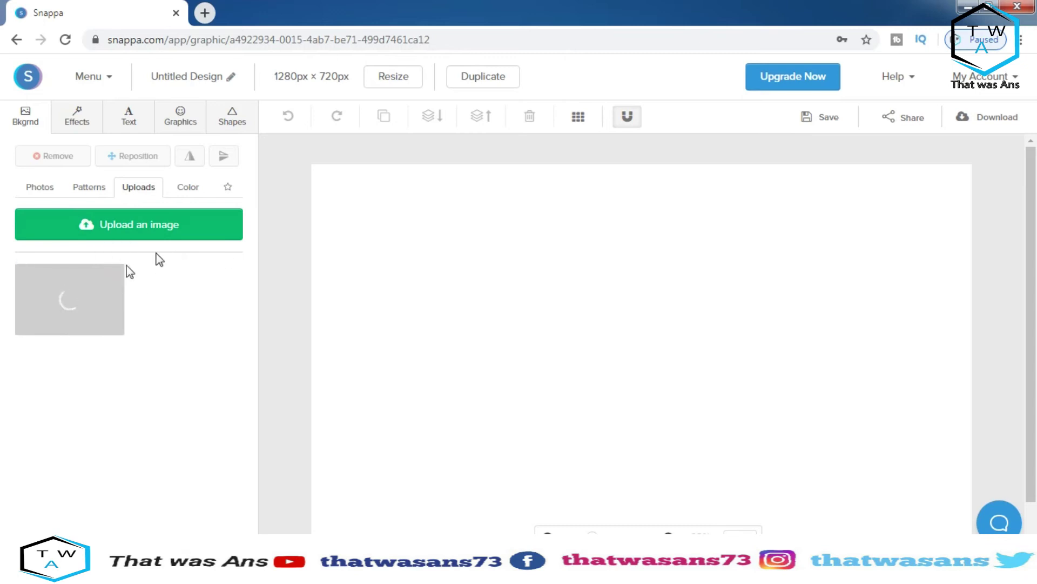
left_click(81, 305)
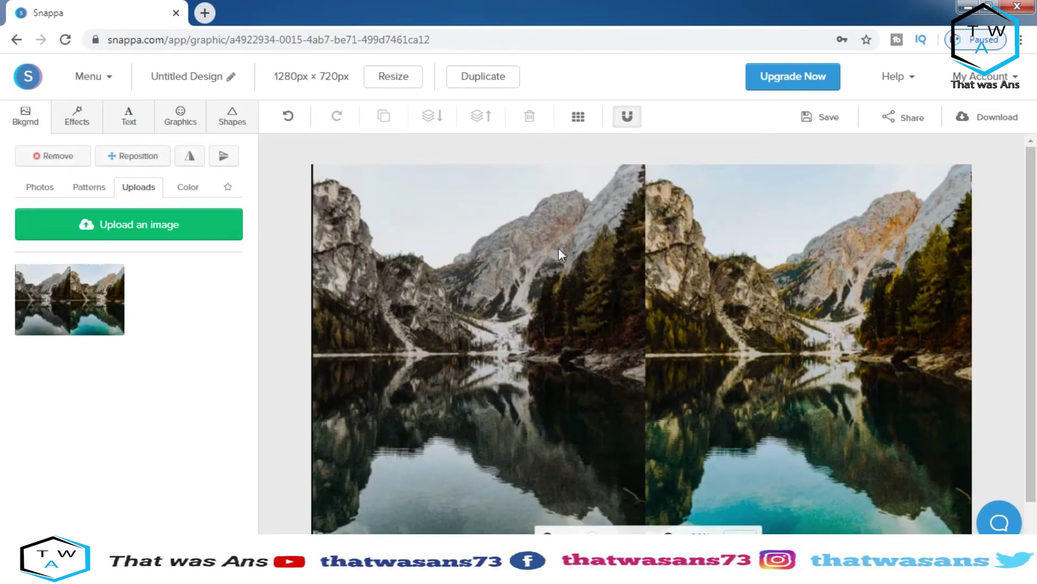
scroll(1021, 227, "down", 1)
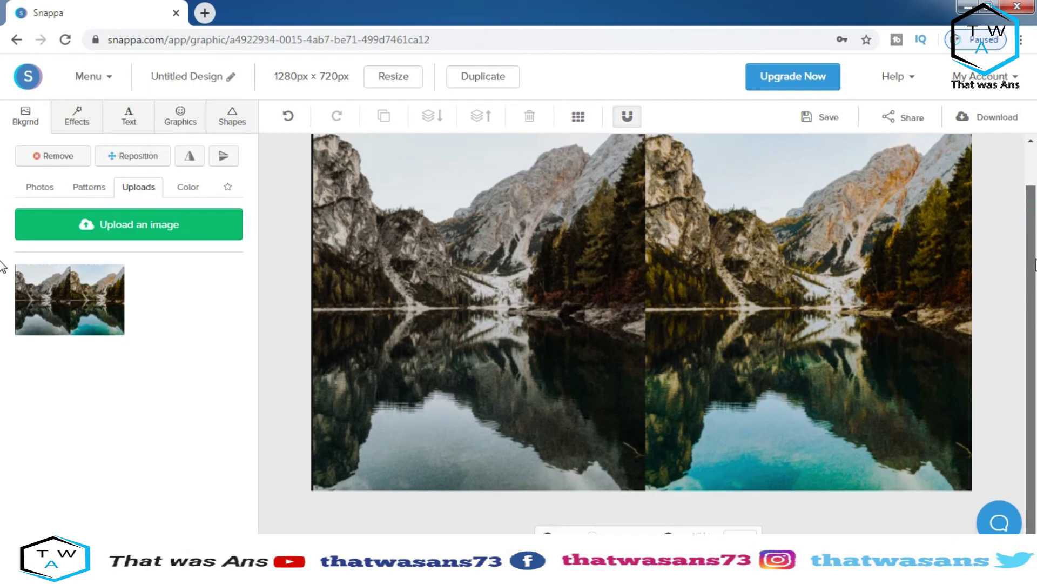
scroll(1033, 226, "up", 1)
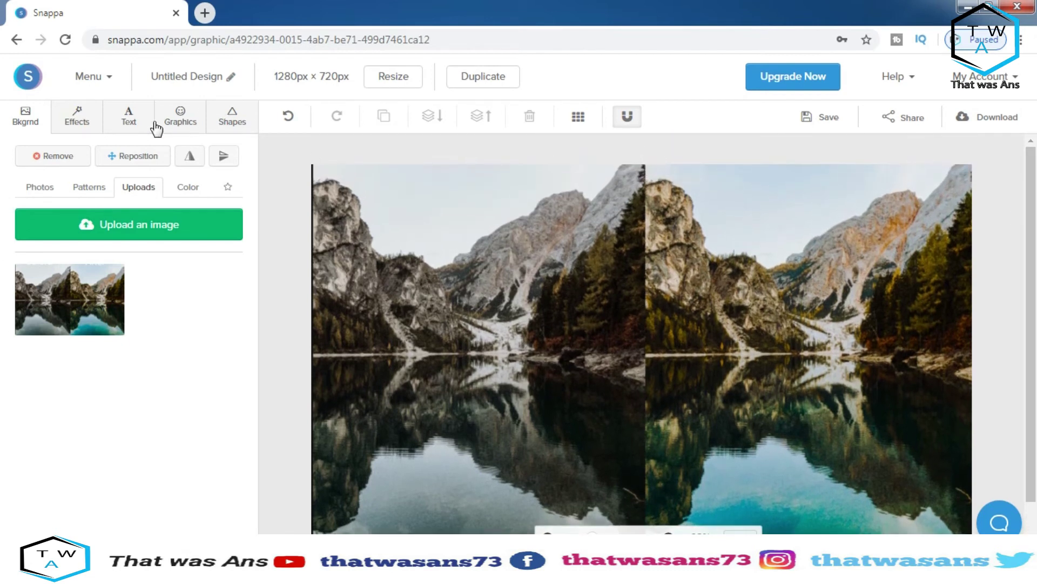
Add a subheading reading "That was Ans" and color its text yellow (#ffce54)
left_click(113, 119)
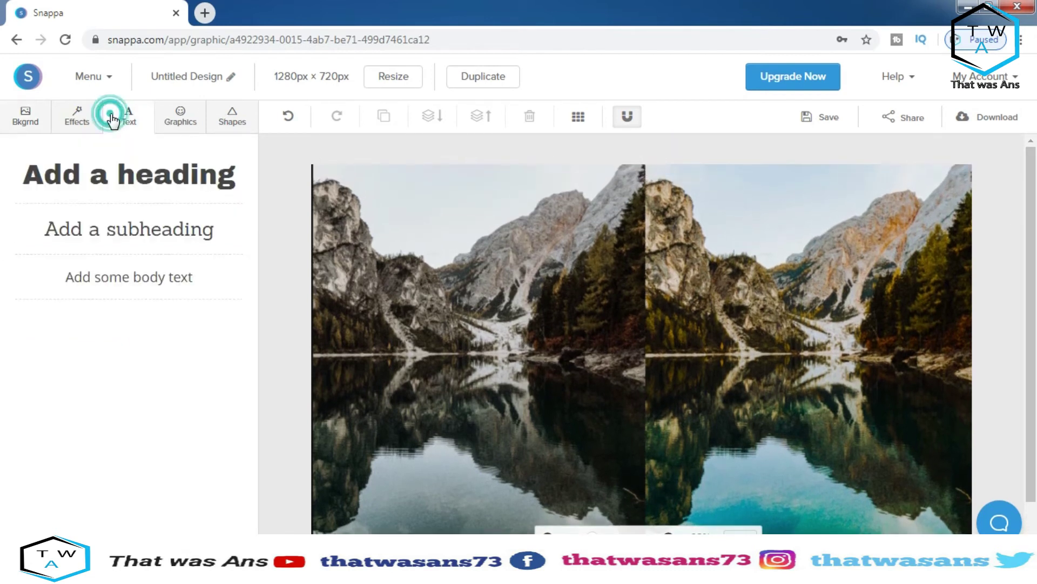
left_click(132, 229)
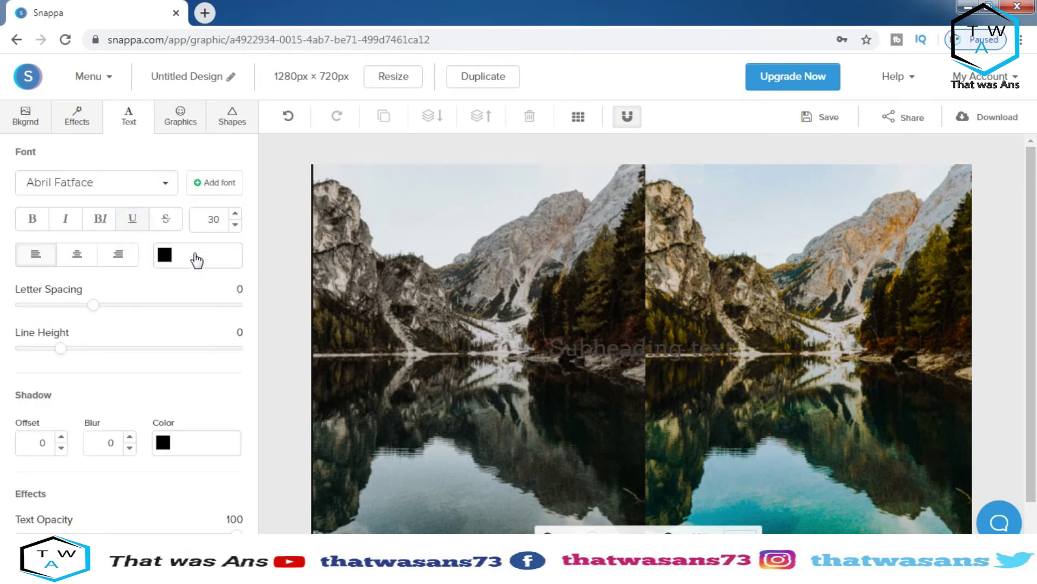
double_click(697, 349)
key("BackSpace")
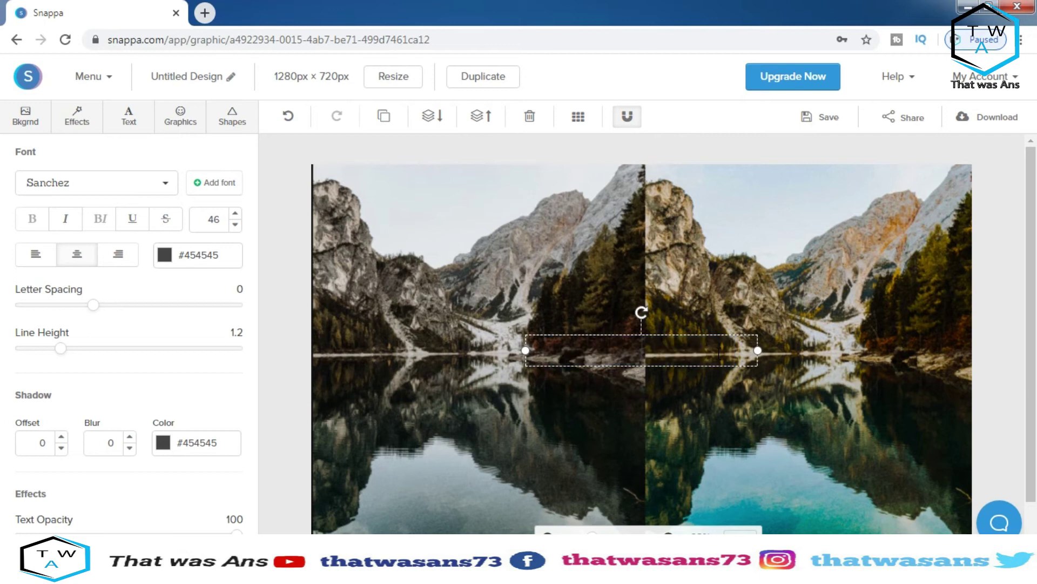
type("That was Ans")
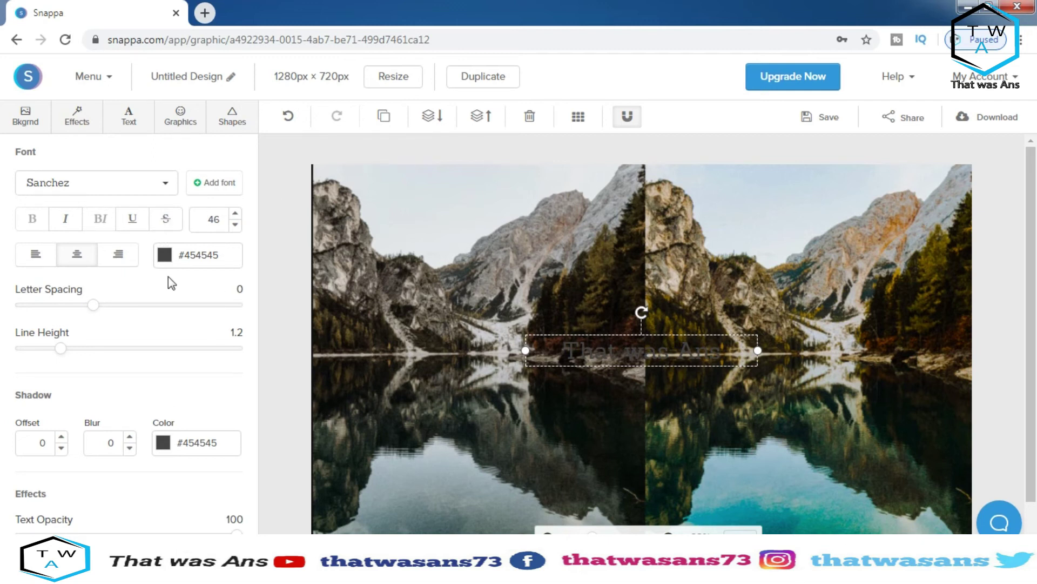
left_click(165, 257)
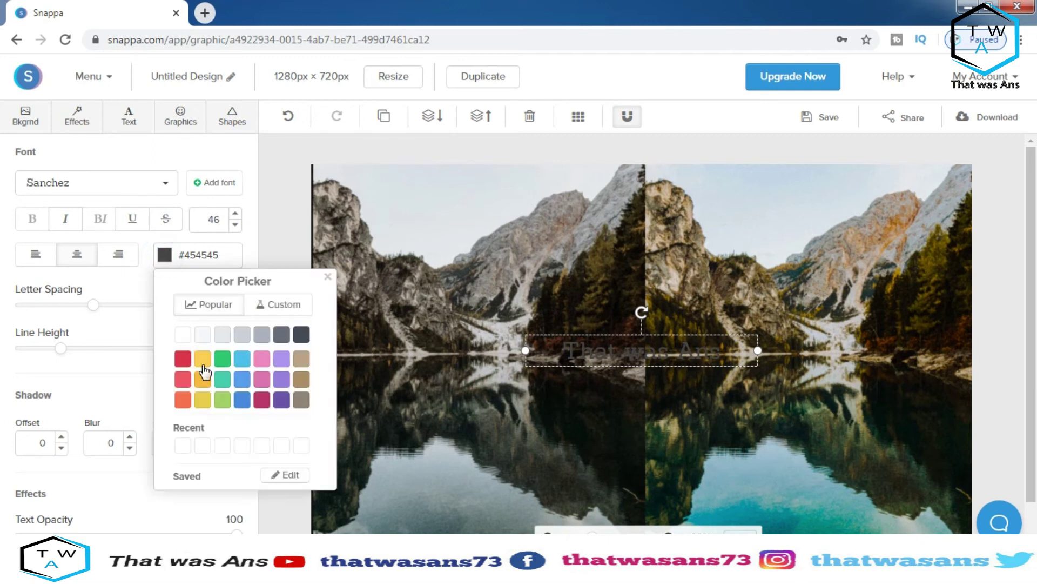
left_click(203, 358)
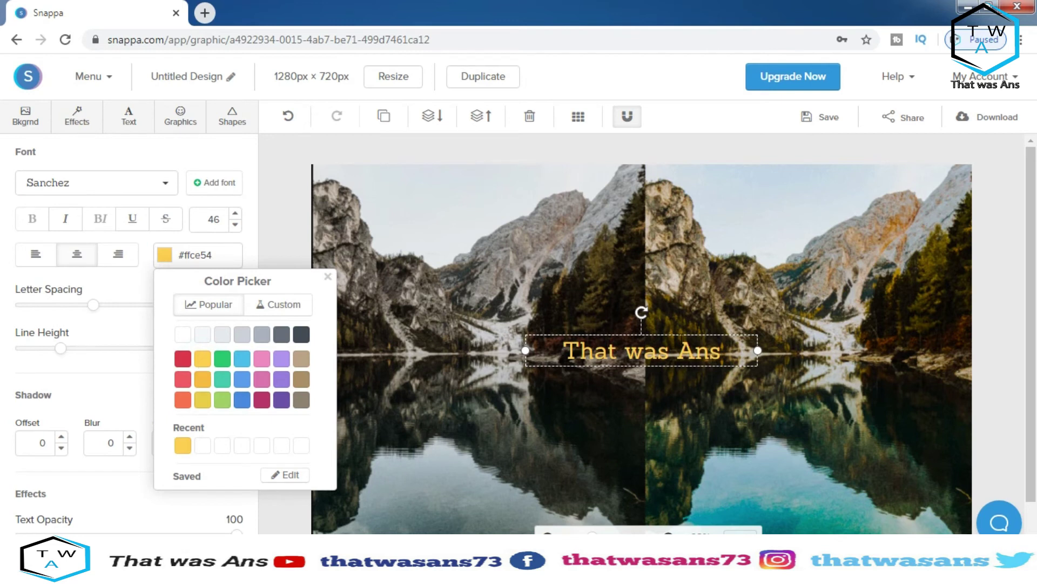
Tilt the "That was Ans" text clockwise and move it over the sky and peaks in the upper part of the photo's left half
left_click_drag(641, 314, 652, 340)
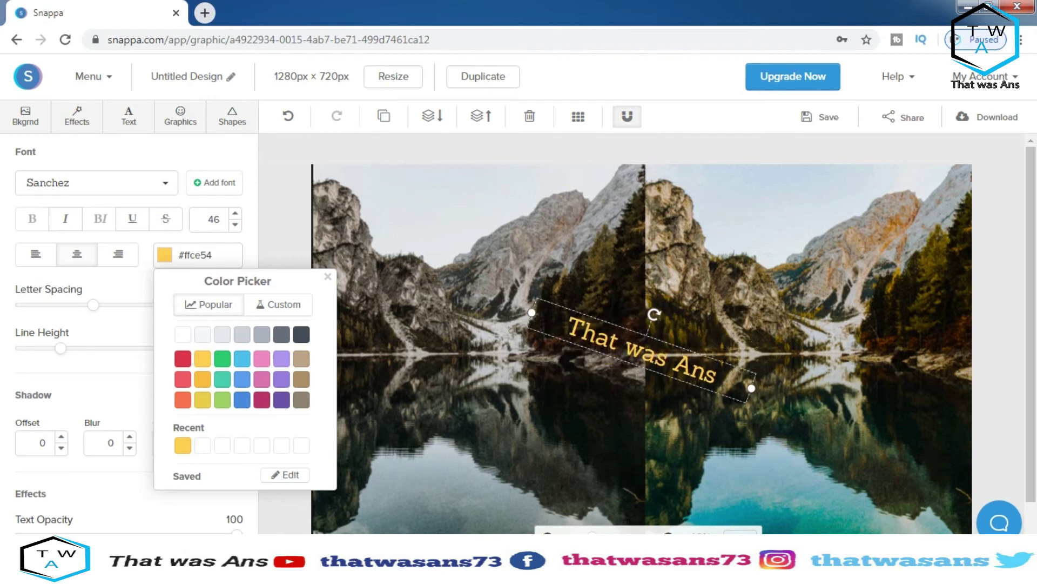
left_click(743, 315)
left_click_drag(591, 320, 498, 230)
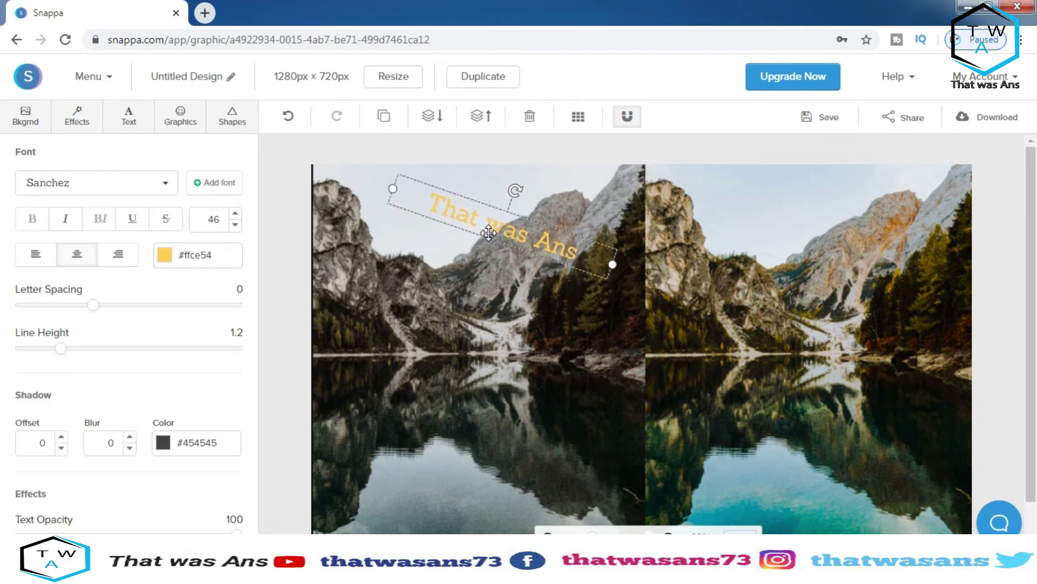
left_click(69, 220)
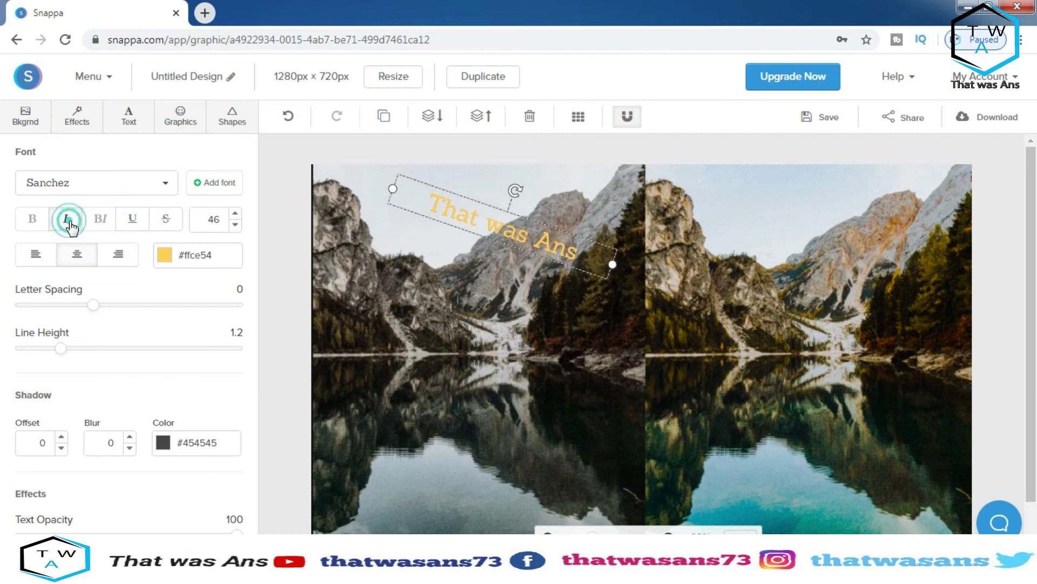
left_click(190, 126)
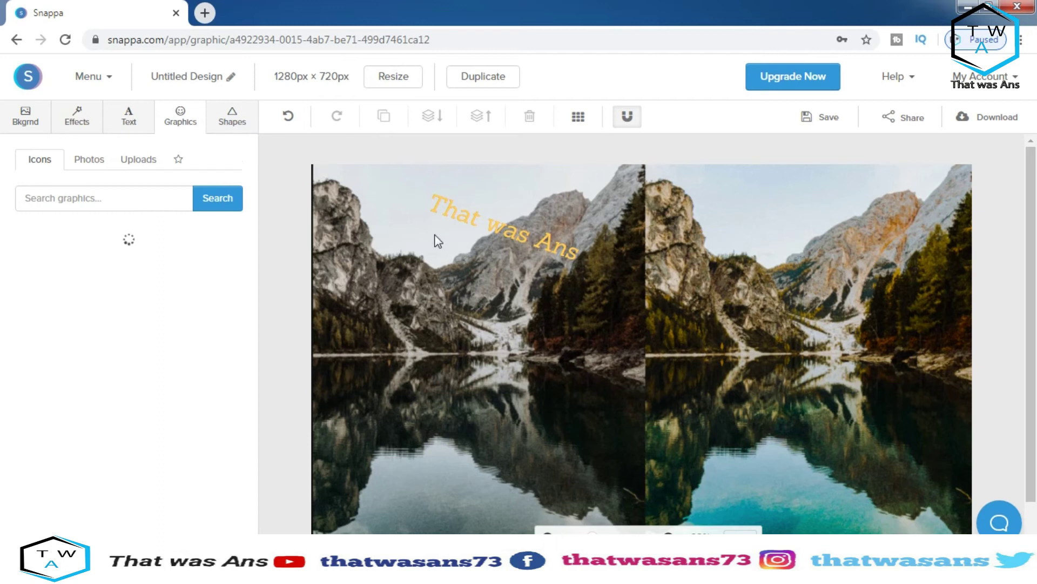
left_click(487, 219)
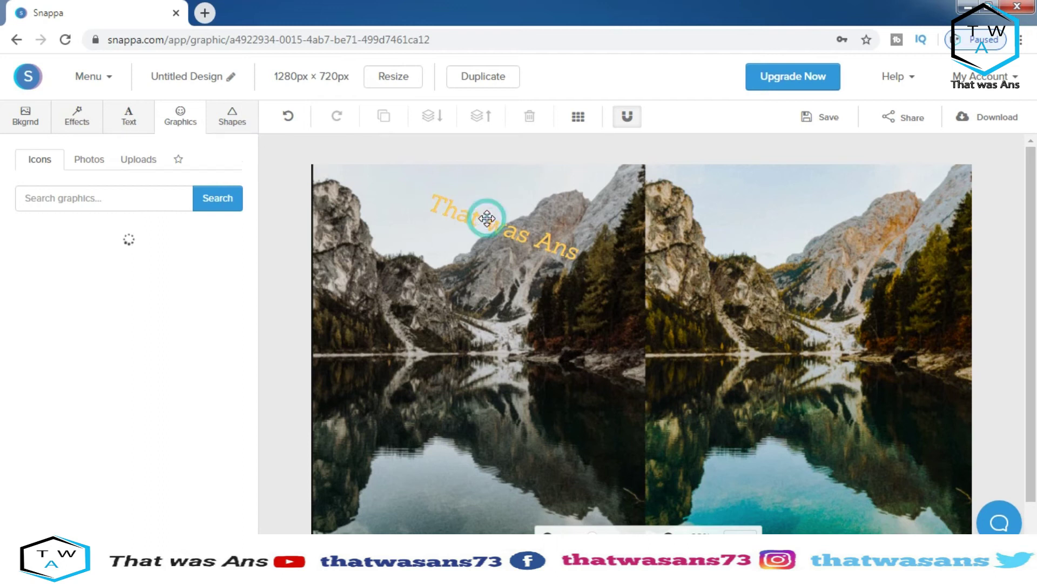
left_click(470, 308)
left_click(129, 113)
Try the color overlay, blur and darken effects on the background photo and raise its saturation slightly
left_click(77, 115)
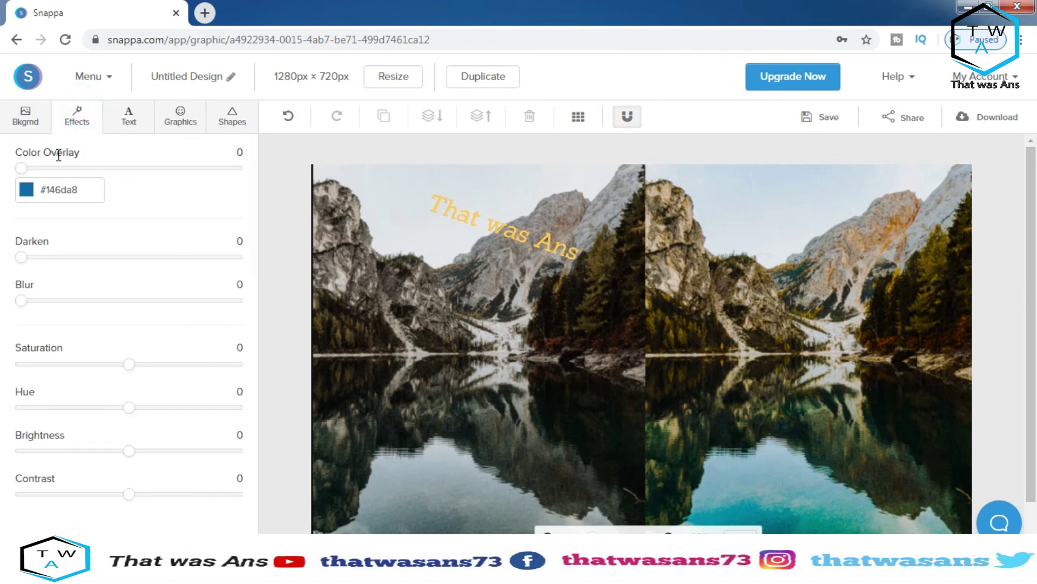
mouse_move(24, 167)
left_mouse_down()
mouse_move(97, 173)
mouse_move(11, 181)
left_mouse_up()
left_click_drag(24, 308, 3, 306)
mouse_move(21, 257)
left_mouse_down()
mouse_move(89, 249)
mouse_move(16, 265)
left_mouse_up()
mouse_move(127, 369)
left_mouse_down()
mouse_move(169, 373)
mouse_move(137, 373)
left_mouse_up()
left_click(125, 121)
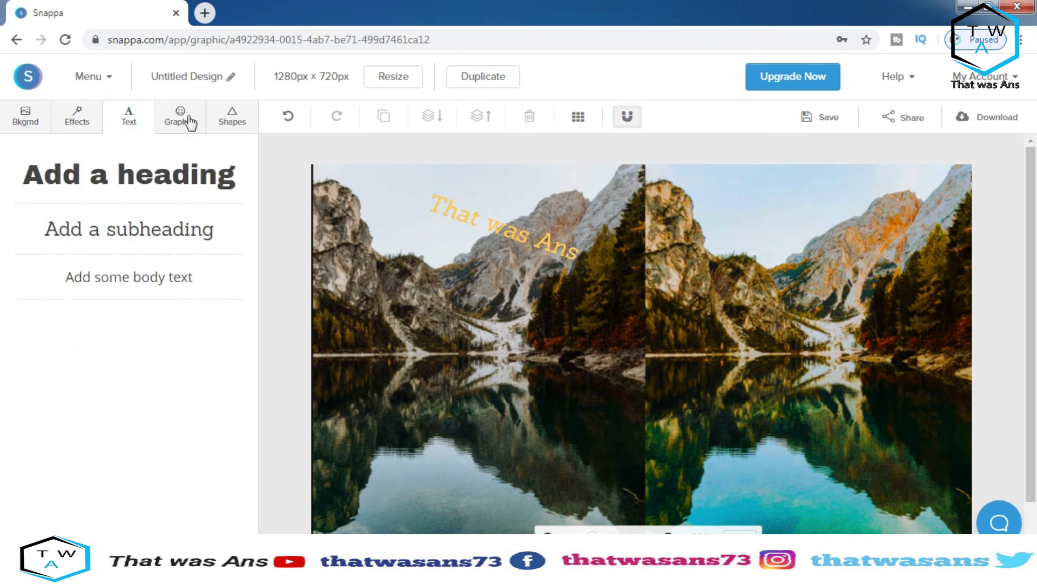
left_click(243, 108)
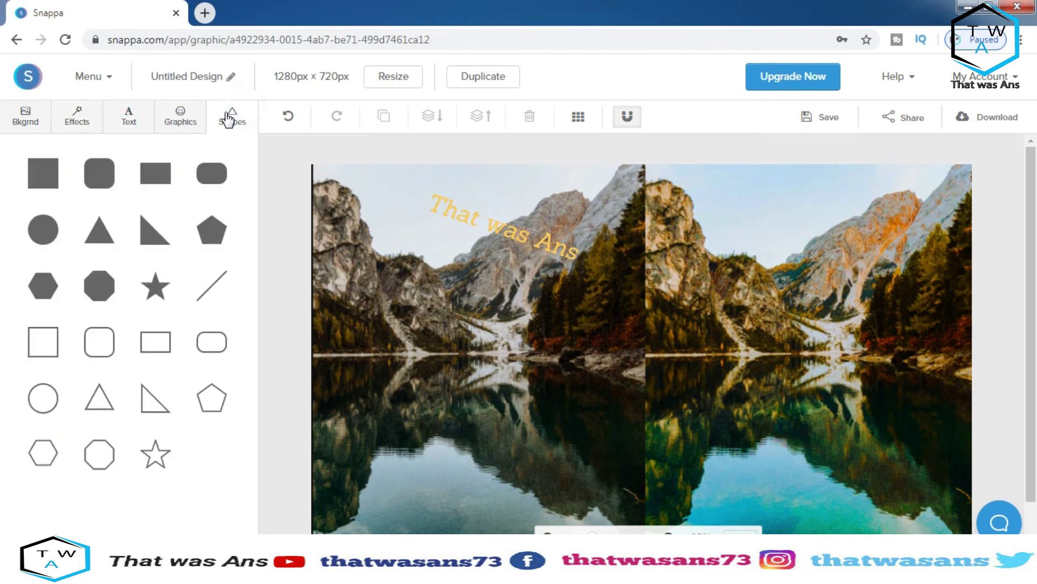
Add the stock photo of the framed sailing ship on blue bird-patterned wallpaper to the thumbnail as a graphic
left_click(182, 116)
left_click_drag(254, 215, 255, 353)
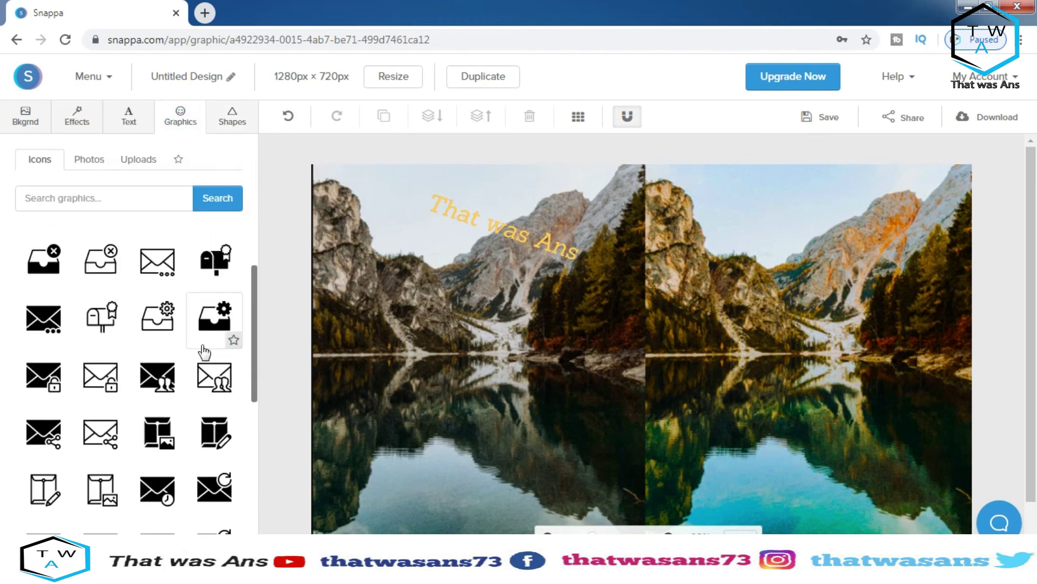
scroll(264, 459, "down", 2)
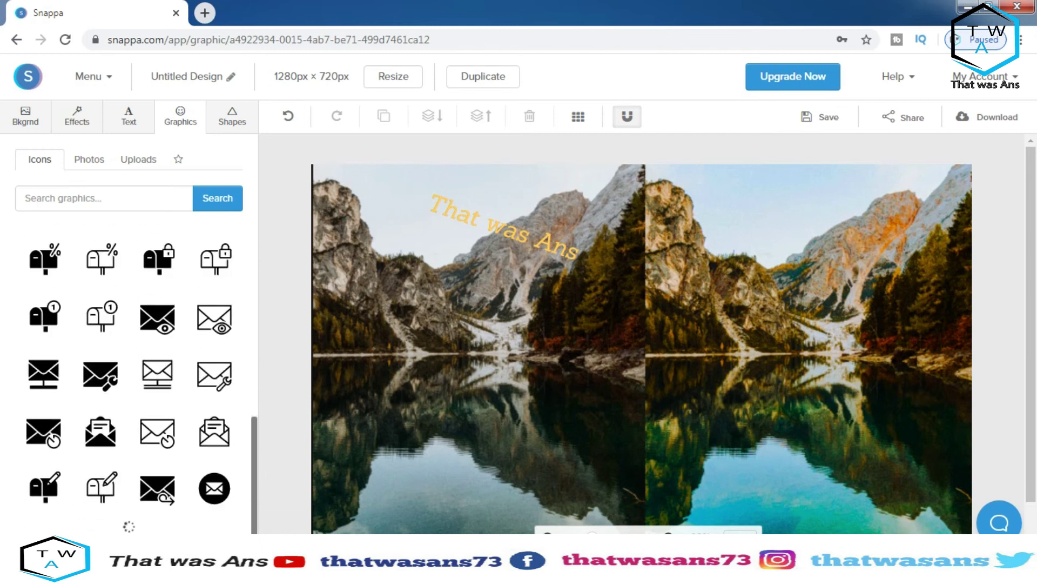
left_click(87, 160)
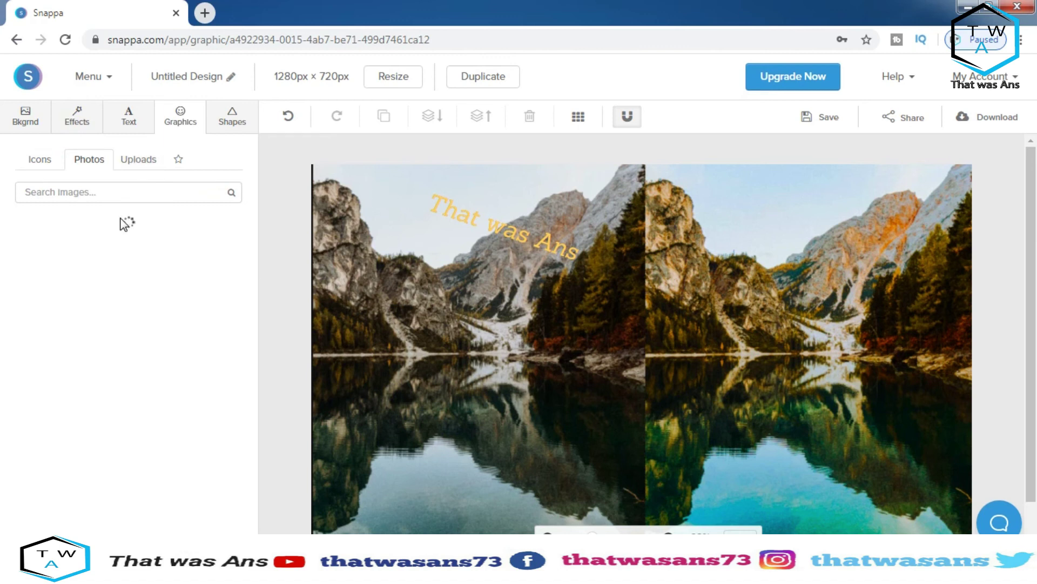
left_click_drag(173, 273, 458, 259)
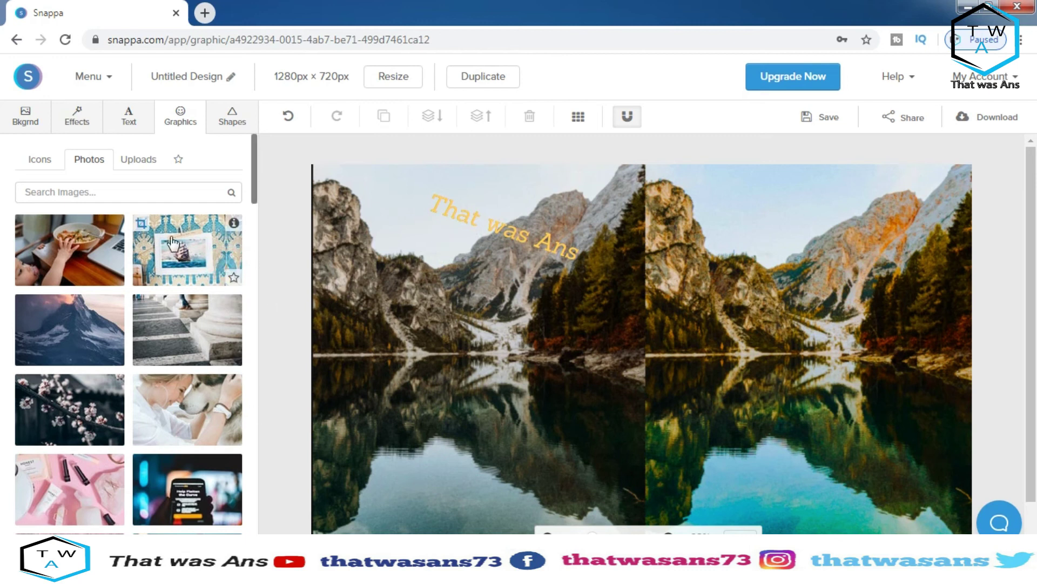
left_click(240, 125)
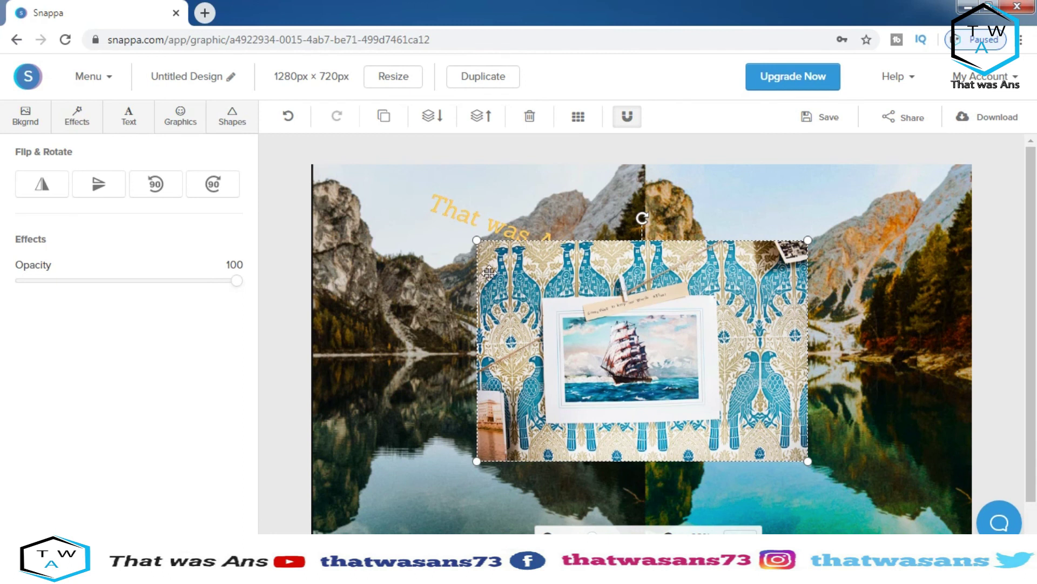
Move the ship photo into the canvas's upper-right corner and scale it to span the full width of the right half
left_click_drag(475, 240, 621, 339)
left_click_drag(732, 385, 895, 214)
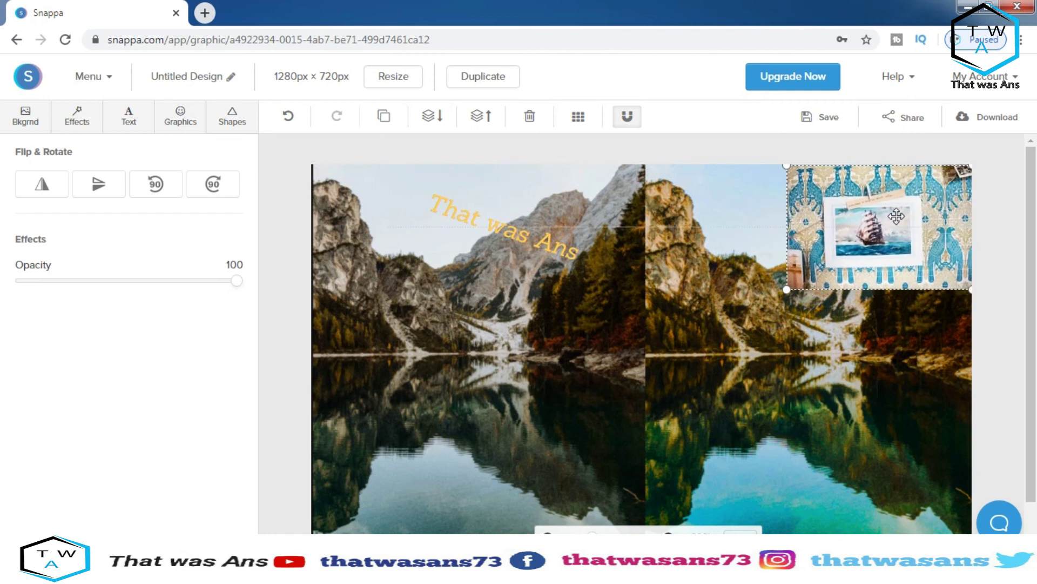
left_click(792, 294)
left_click_drag(843, 233, 847, 232)
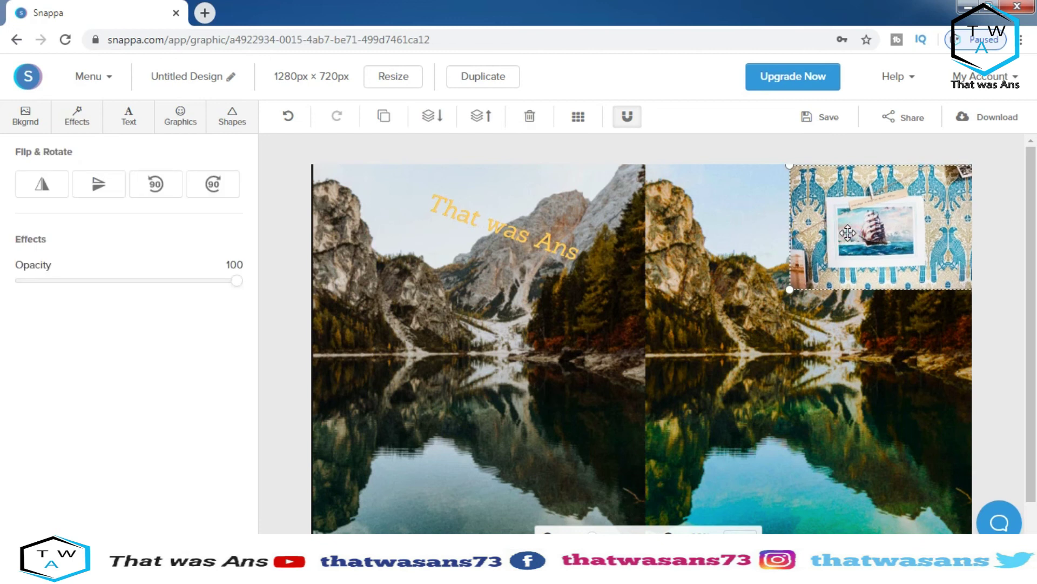
left_click_drag(791, 289, 640, 401)
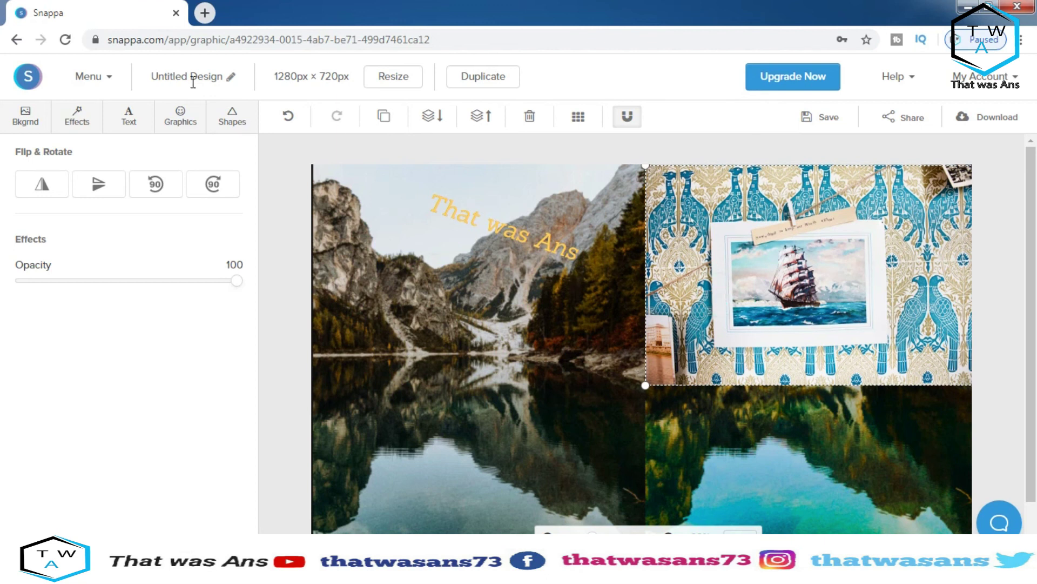
Replace the mountain lake background with the diagonal pink-to-peach gradient pattern
left_click(144, 115)
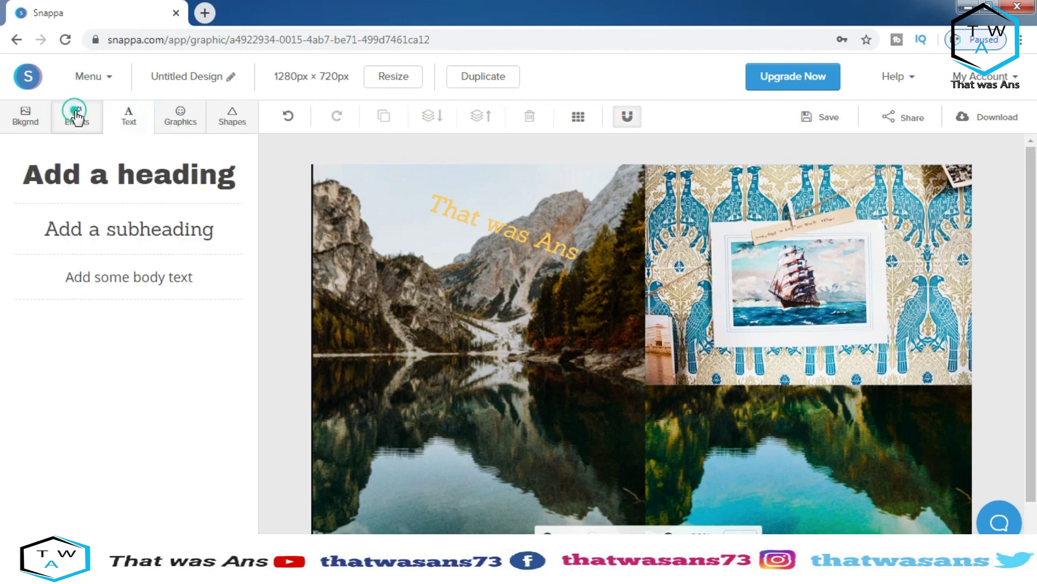
left_click(76, 115)
mouse_move(25, 176)
left_mouse_down()
mouse_move(80, 178)
mouse_move(9, 170)
left_mouse_up()
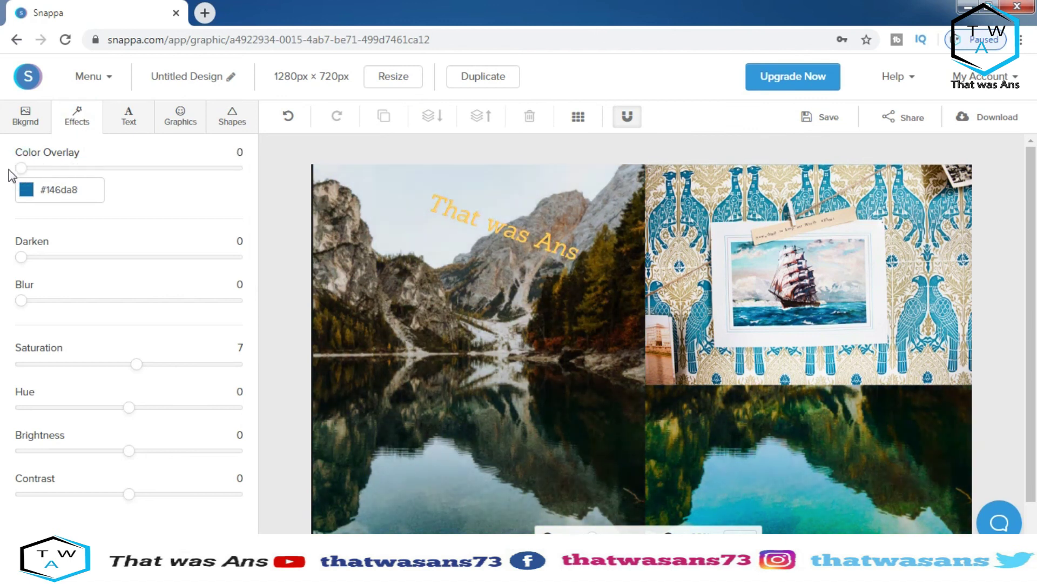
left_click(23, 114)
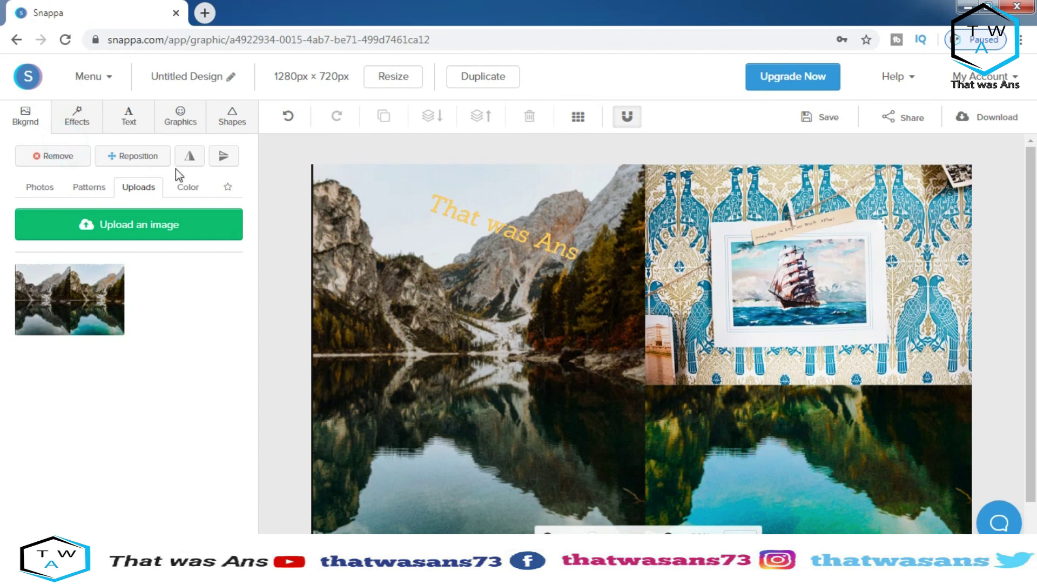
left_click(92, 180)
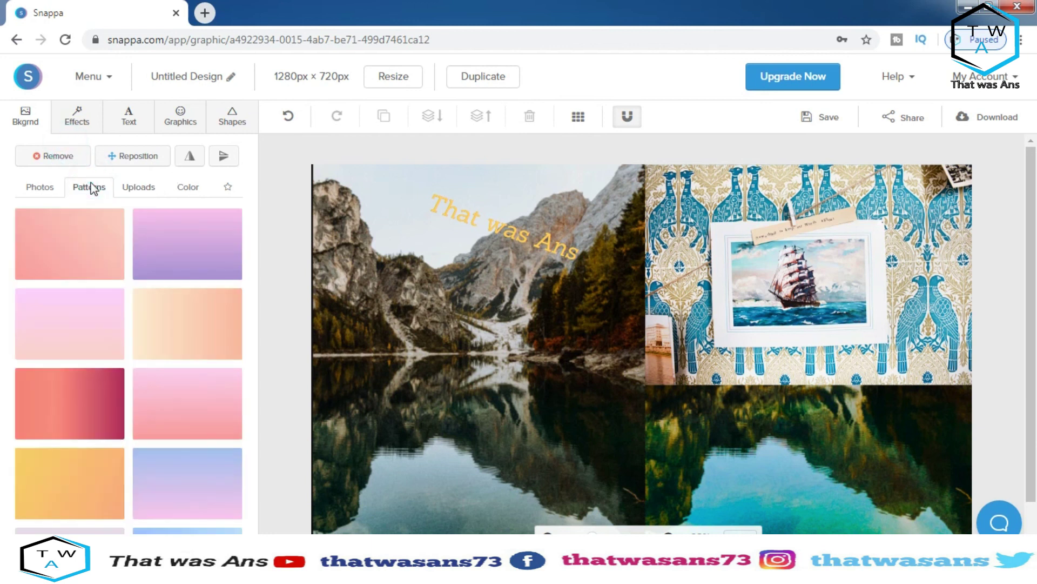
left_click(86, 241)
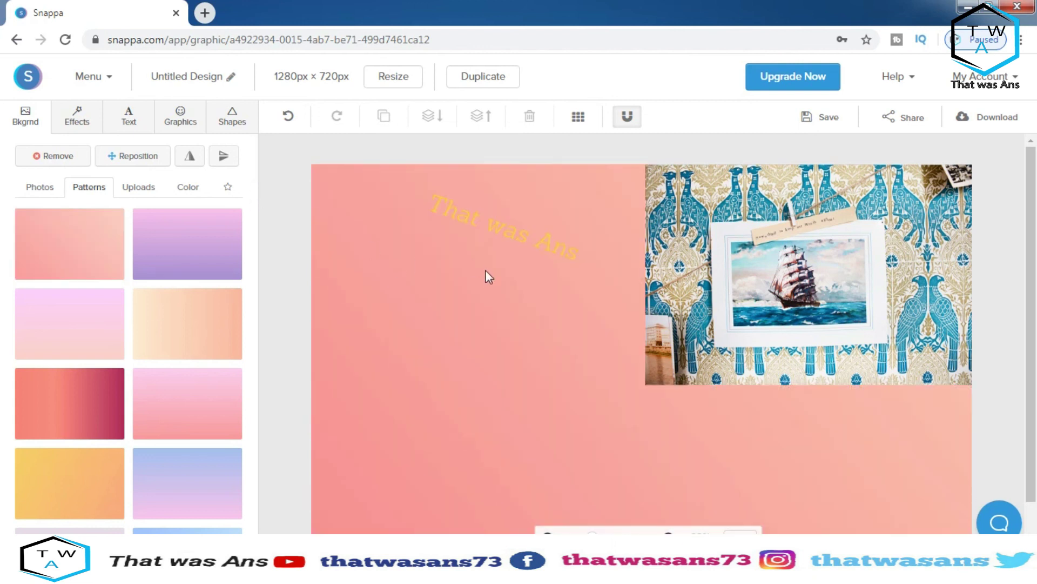
Move the "That was Ans" text slightly down and rotate it back to horizontal
left_click(513, 229)
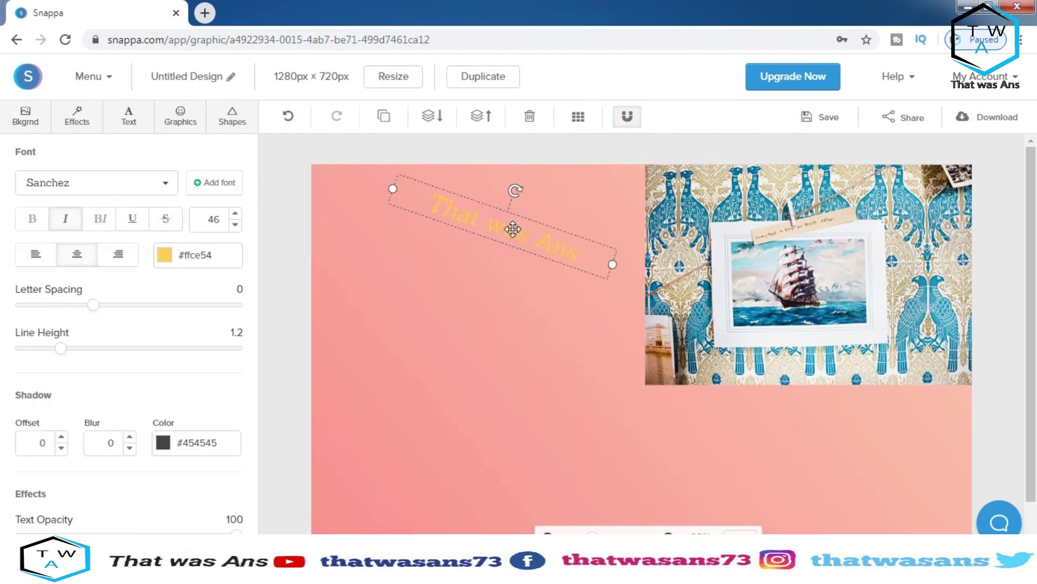
left_click_drag(475, 213, 469, 246)
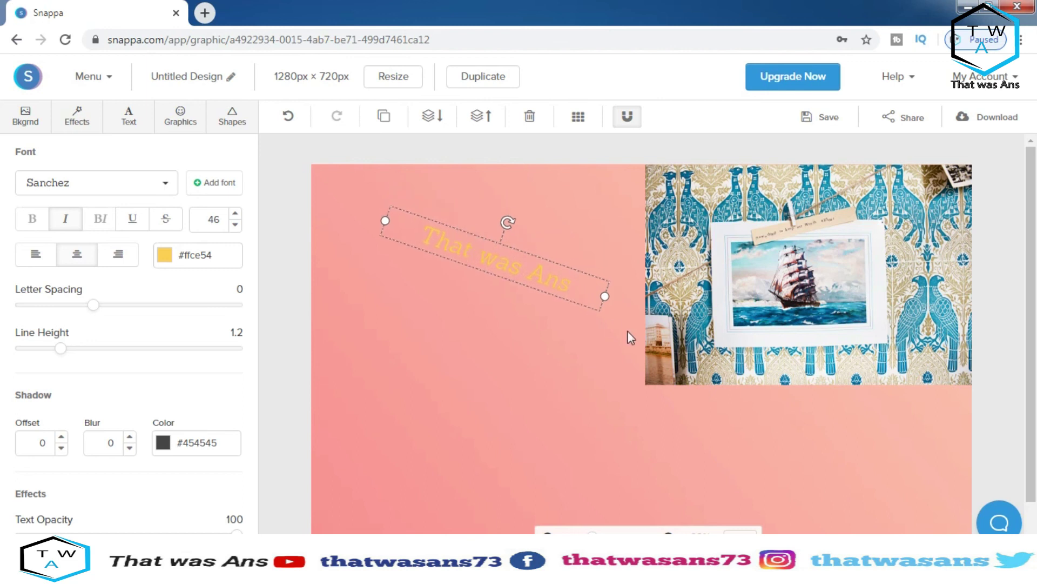
left_click(683, 317)
left_click(561, 281)
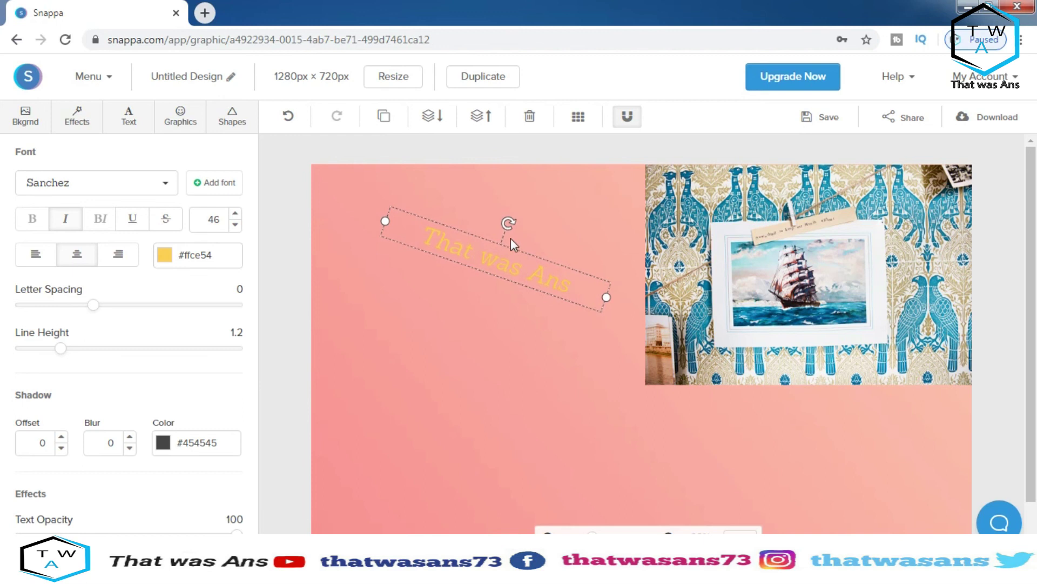
left_click_drag(511, 225, 500, 219)
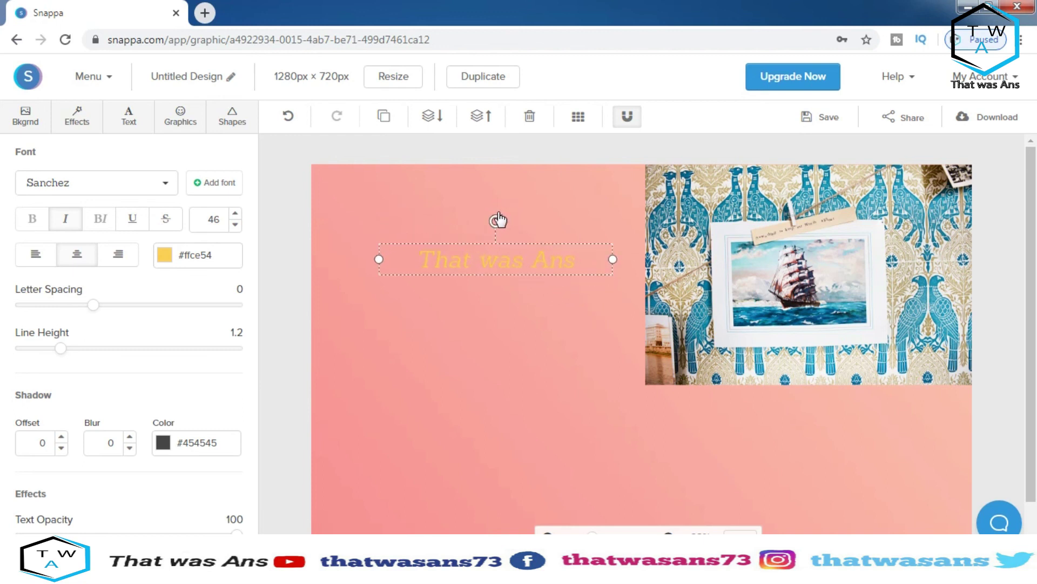
left_click(498, 290)
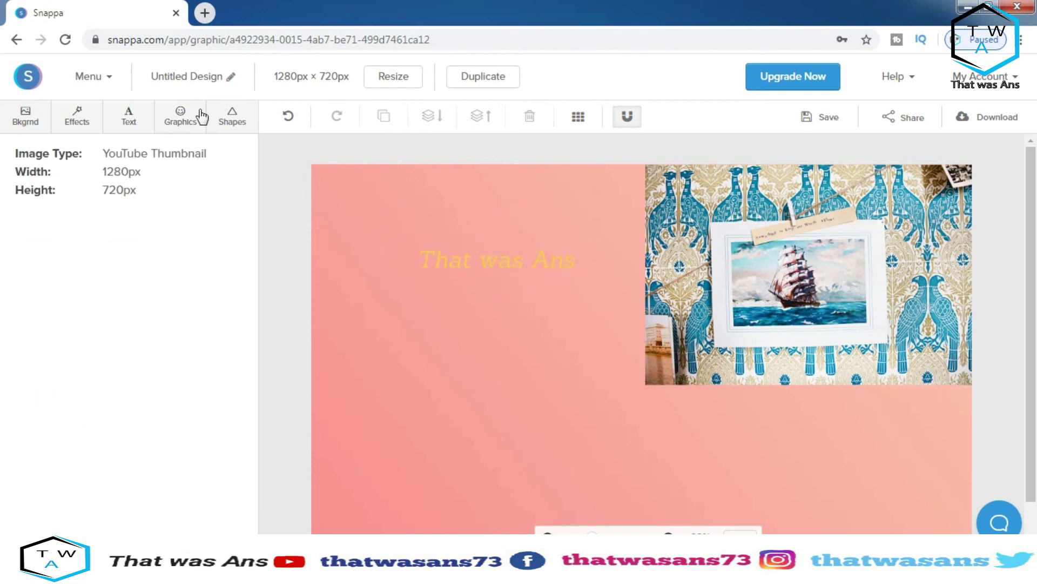
Look through the available background, effects, text, graphics and shape options
left_click(34, 117)
left_click(79, 117)
left_click(129, 117)
left_click(180, 116)
left_click(225, 118)
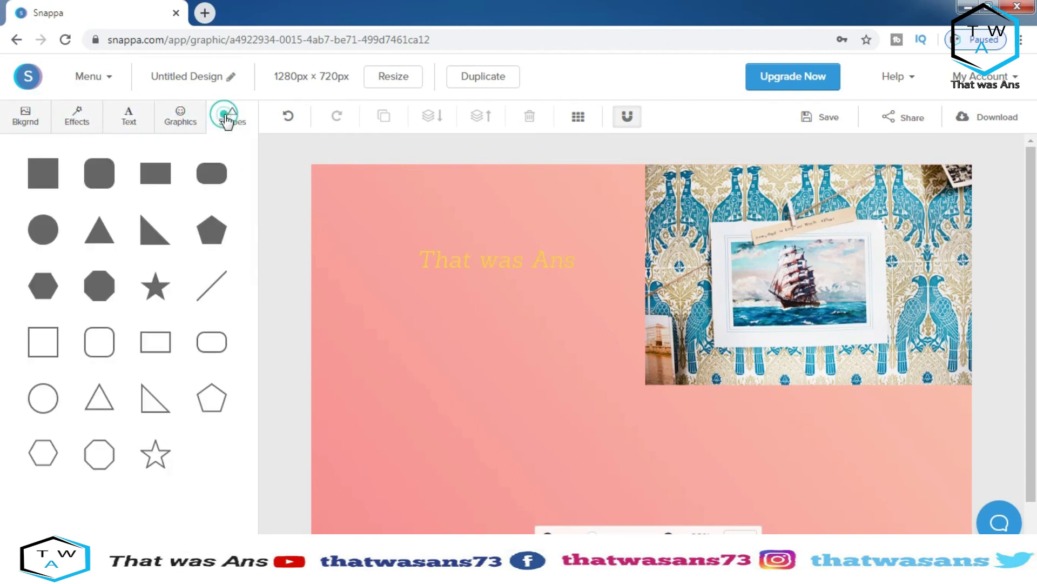
left_click(180, 115)
left_click(129, 115)
left_click(82, 111)
left_click(27, 111)
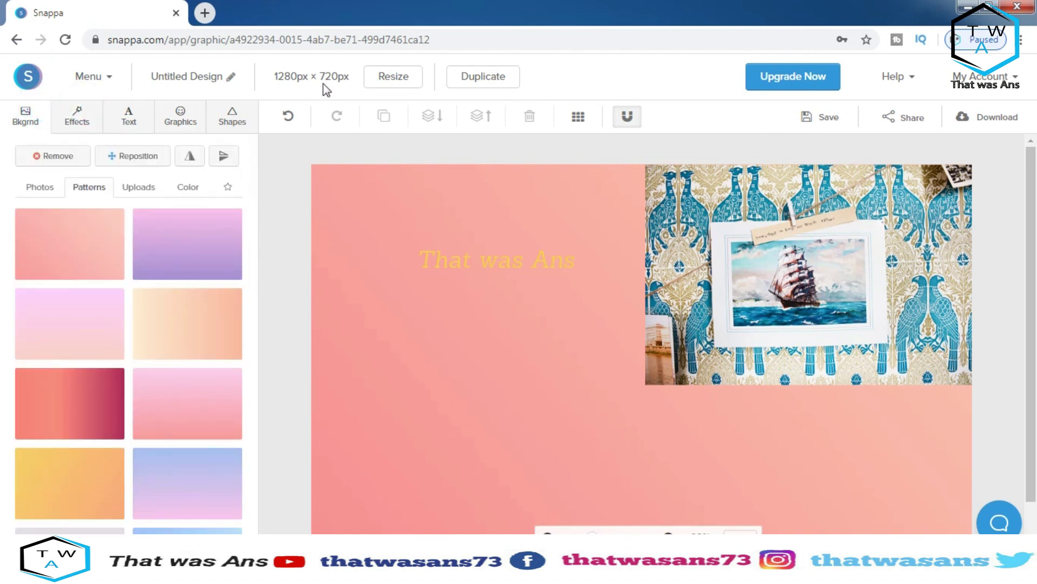